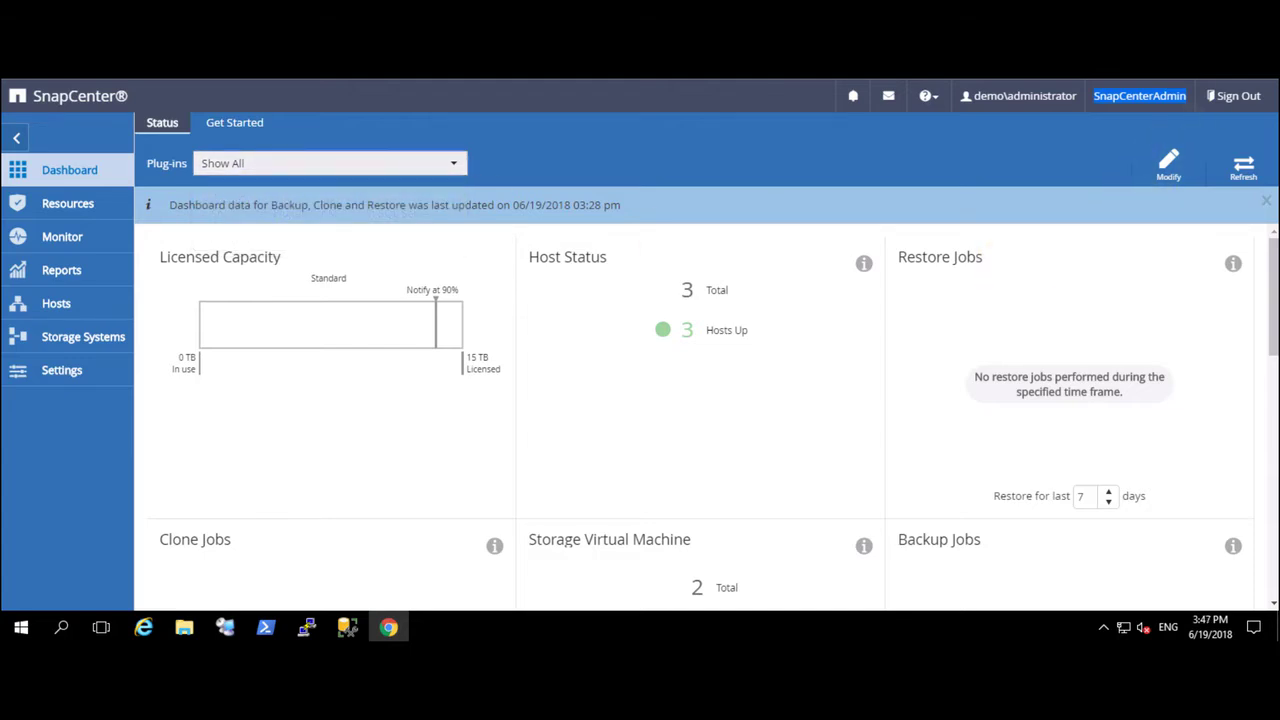
# Open the role settings and view the permissions of the predefined App Backup and Clone Admin role.
pyautogui.click(58, 372)
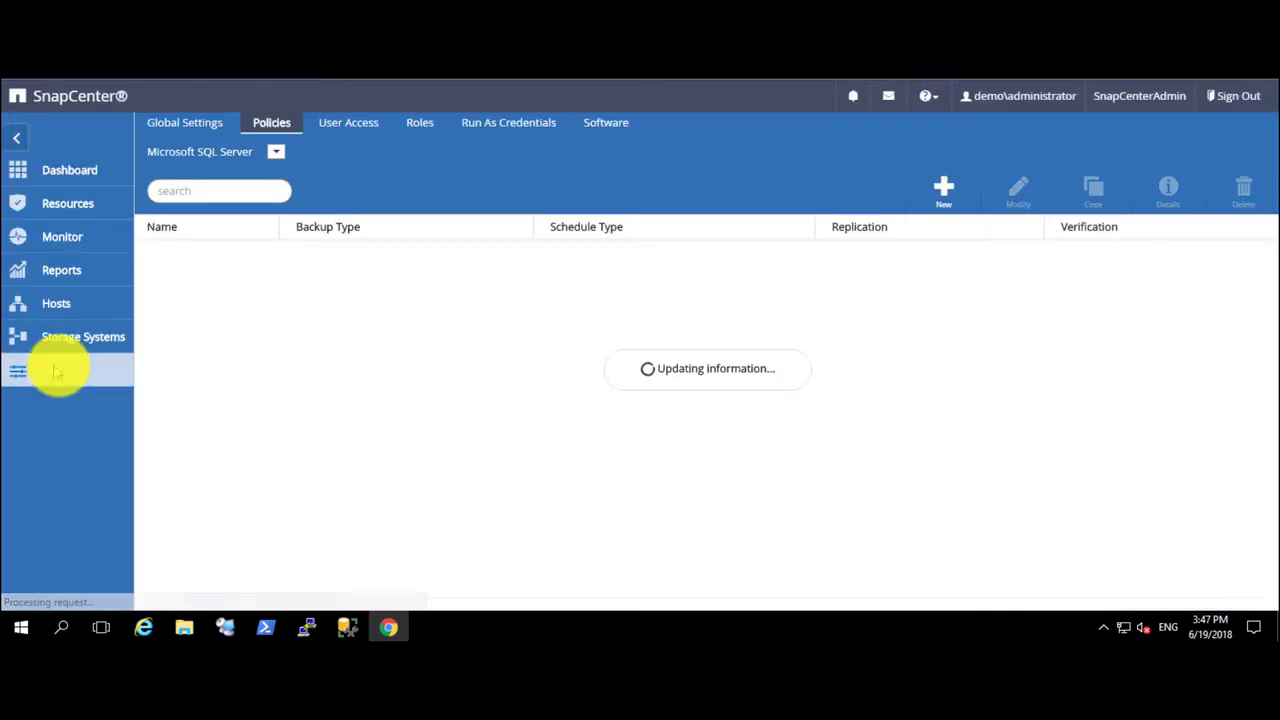
pyautogui.click(420, 122)
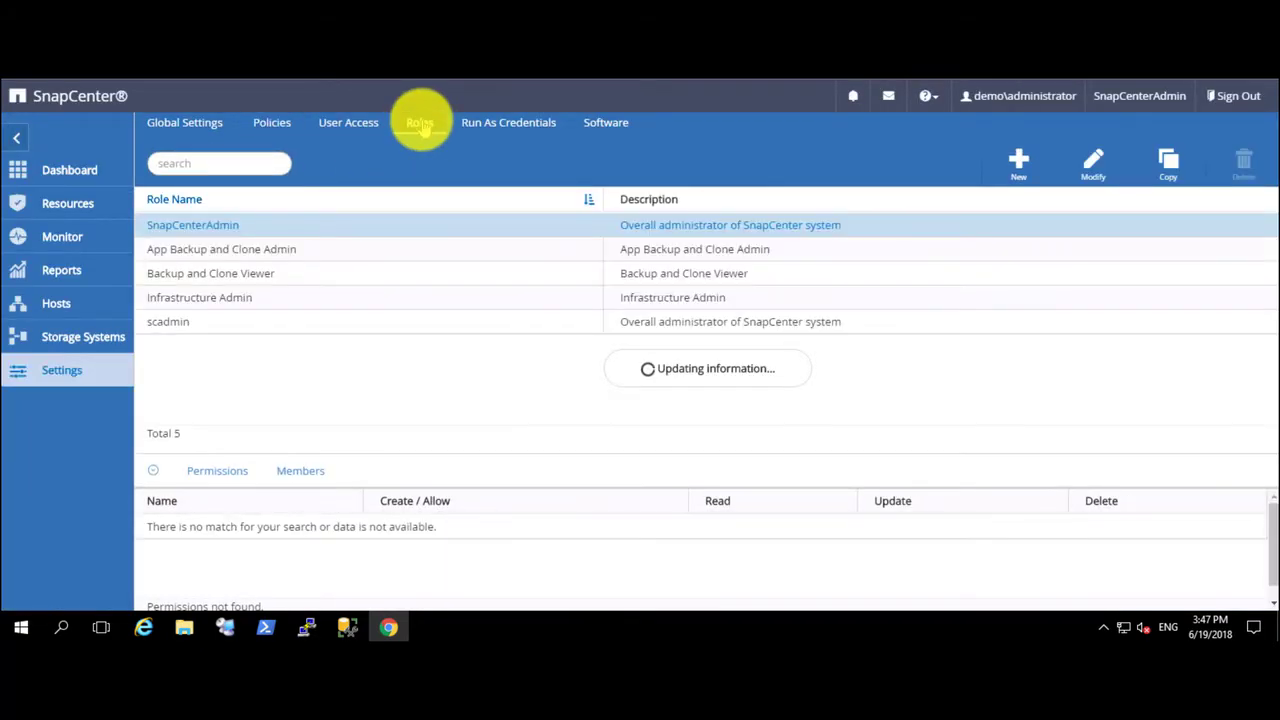
pyautogui.click(340, 273)
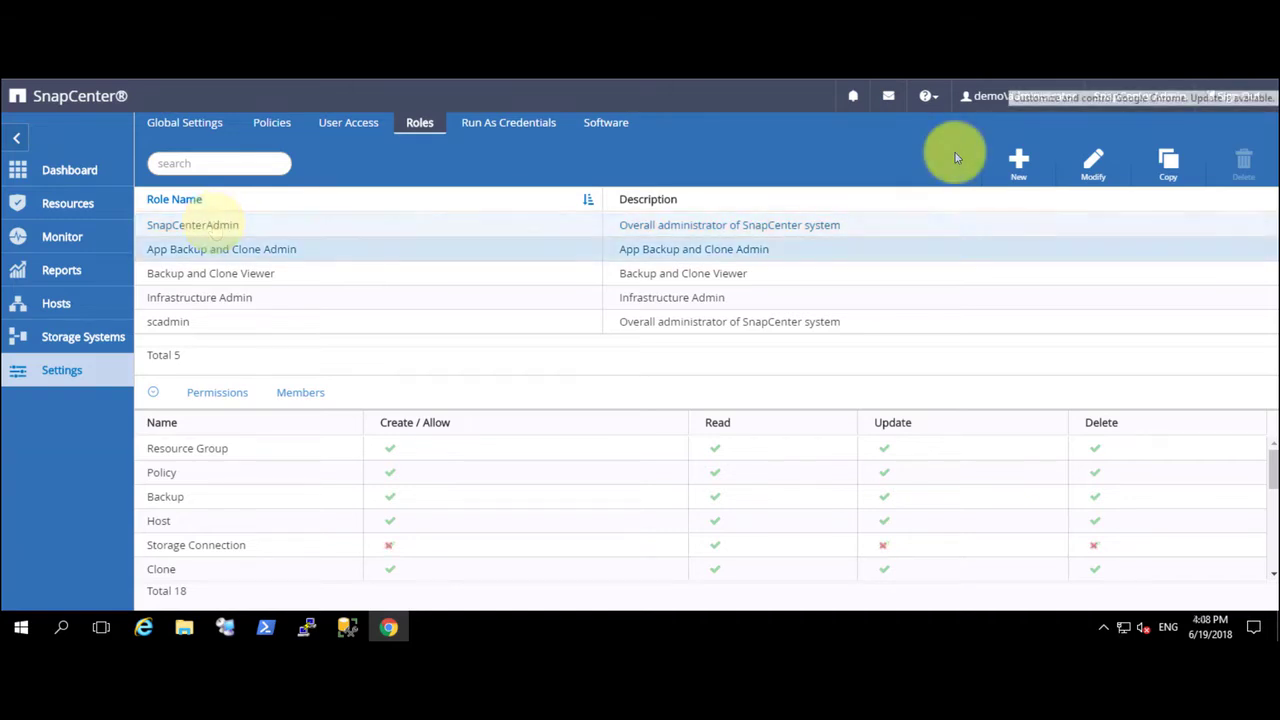
# Start a new role named SQLAdminGp with the description "SQL Admin Group" and proceed to its permissions.
pyautogui.click(1012, 170)
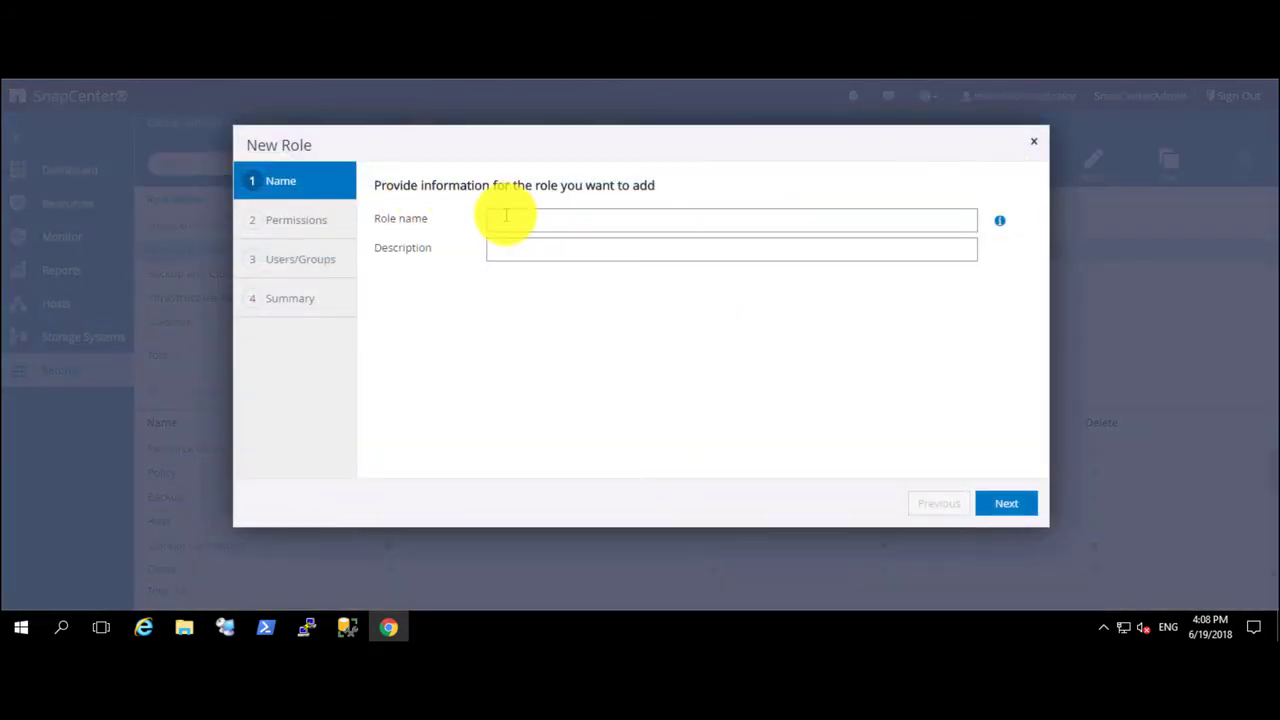
pyautogui.click(506, 218)
pyautogui.write('SQLAdminGp')
pyautogui.press('Tab')
pyautogui.write('SQL')
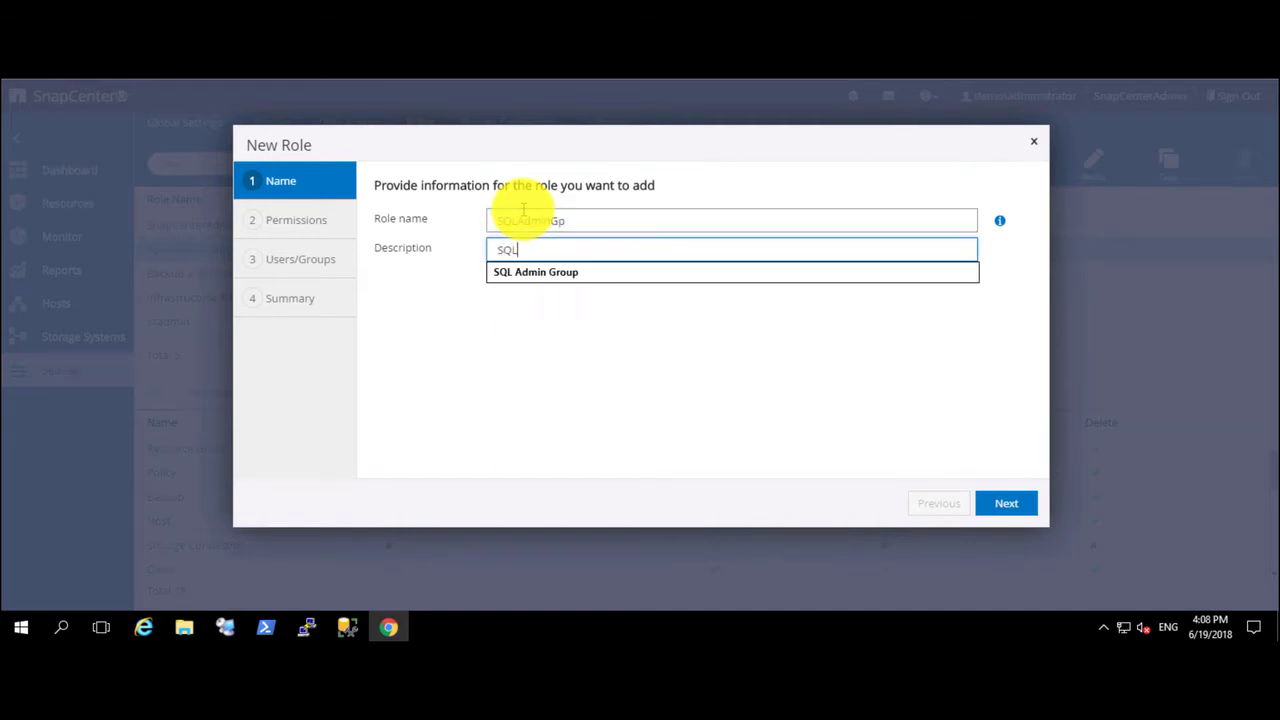
pyautogui.click(526, 272)
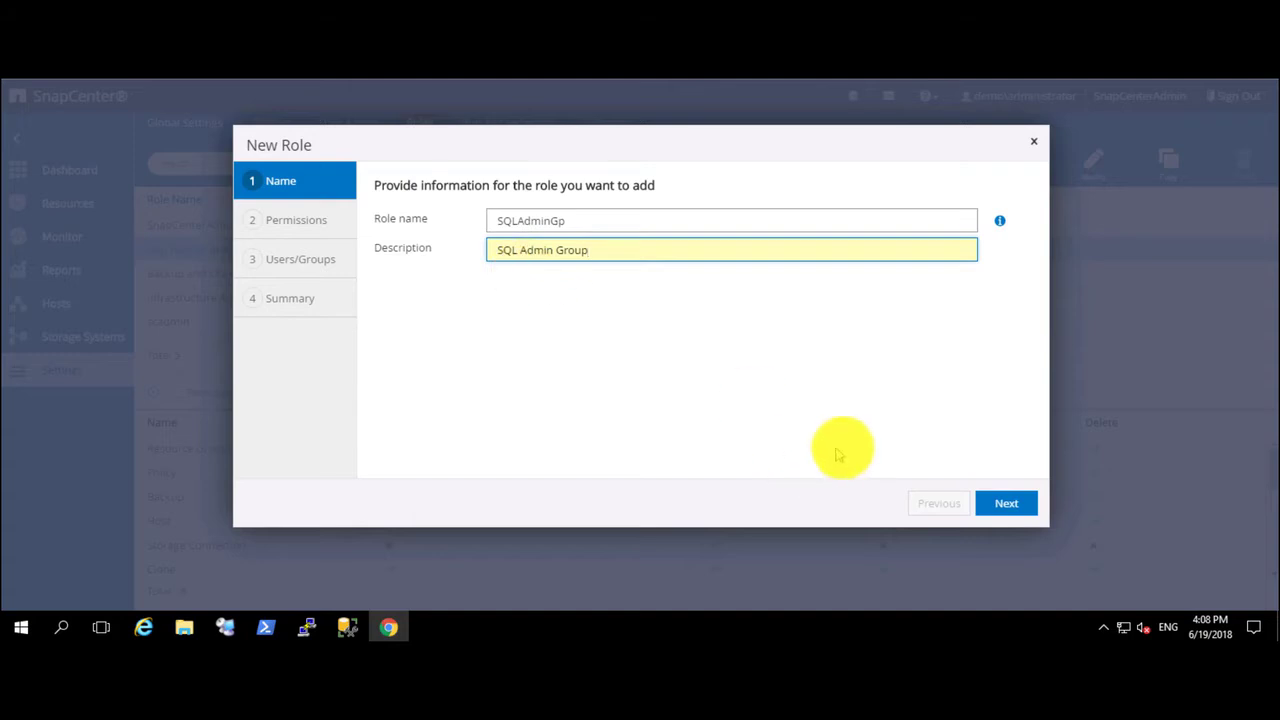
pyautogui.click(1007, 505)
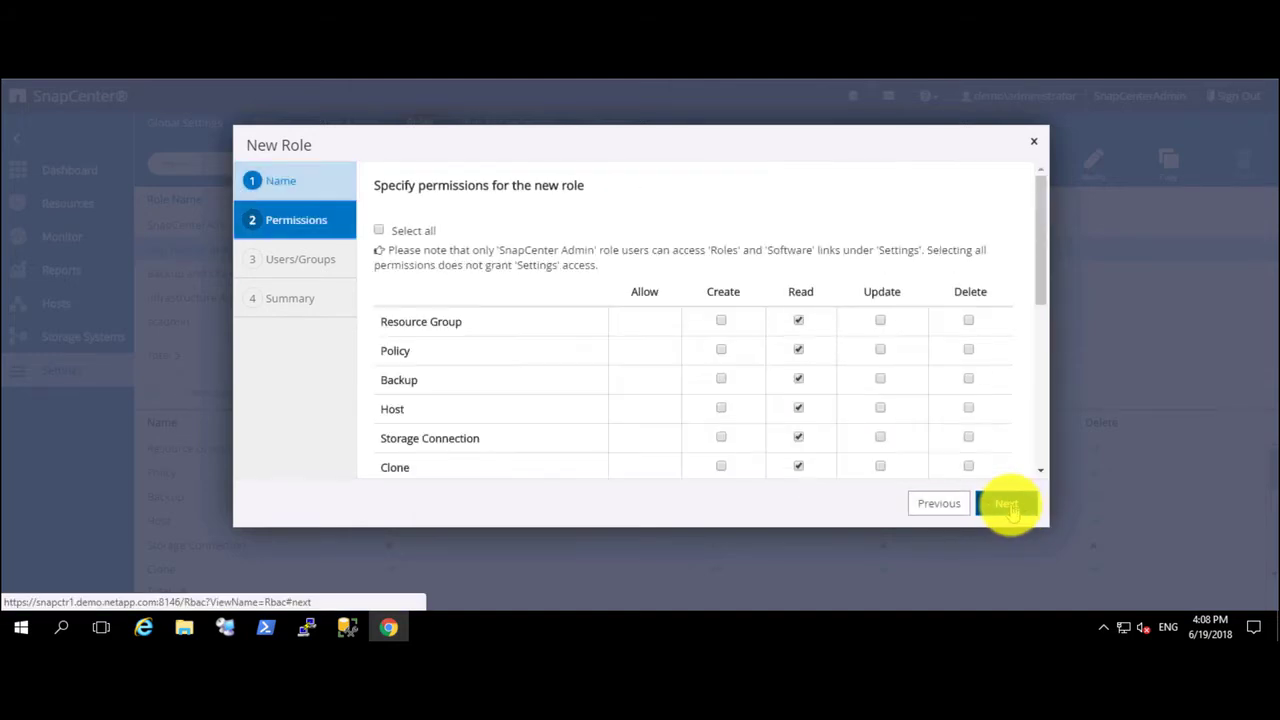
# Grant the new role Create permission for Resource Group, Policy, Backup, Host and Clone.
pyautogui.click(721, 321)
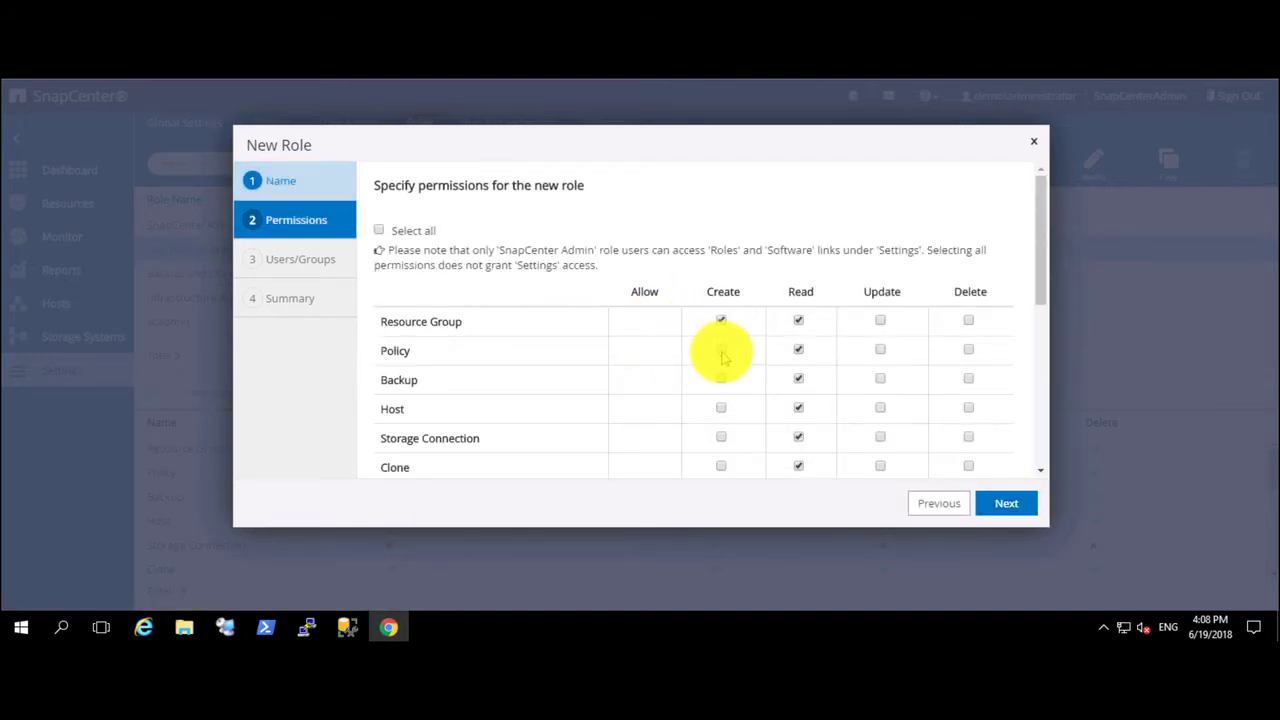
pyautogui.click(721, 350)
pyautogui.click(721, 379)
pyautogui.click(721, 408)
pyautogui.click(721, 466)
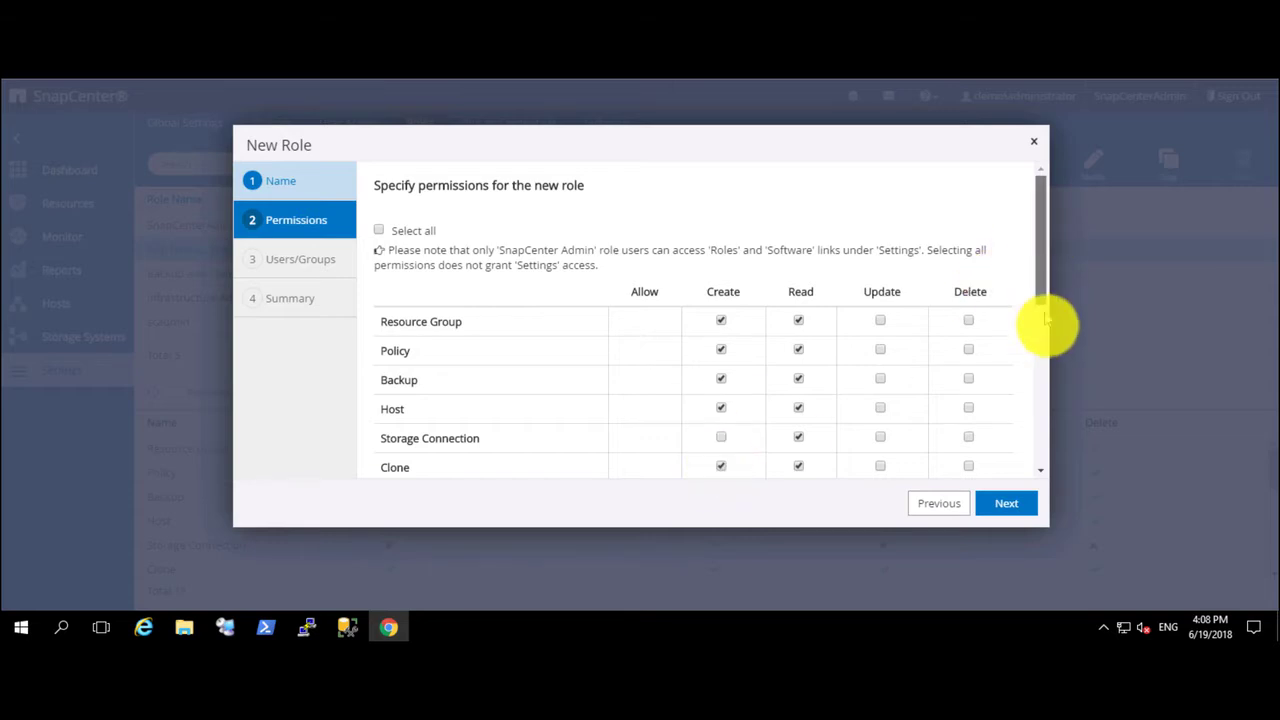
# Grant the role Create permission for Resource, allow Dashboard, Reports and Restore, and proceed to its users and groups.
pyautogui.scroll(-3, 1045, 318)
pyautogui.click(721, 279)
pyautogui.click(642, 308)
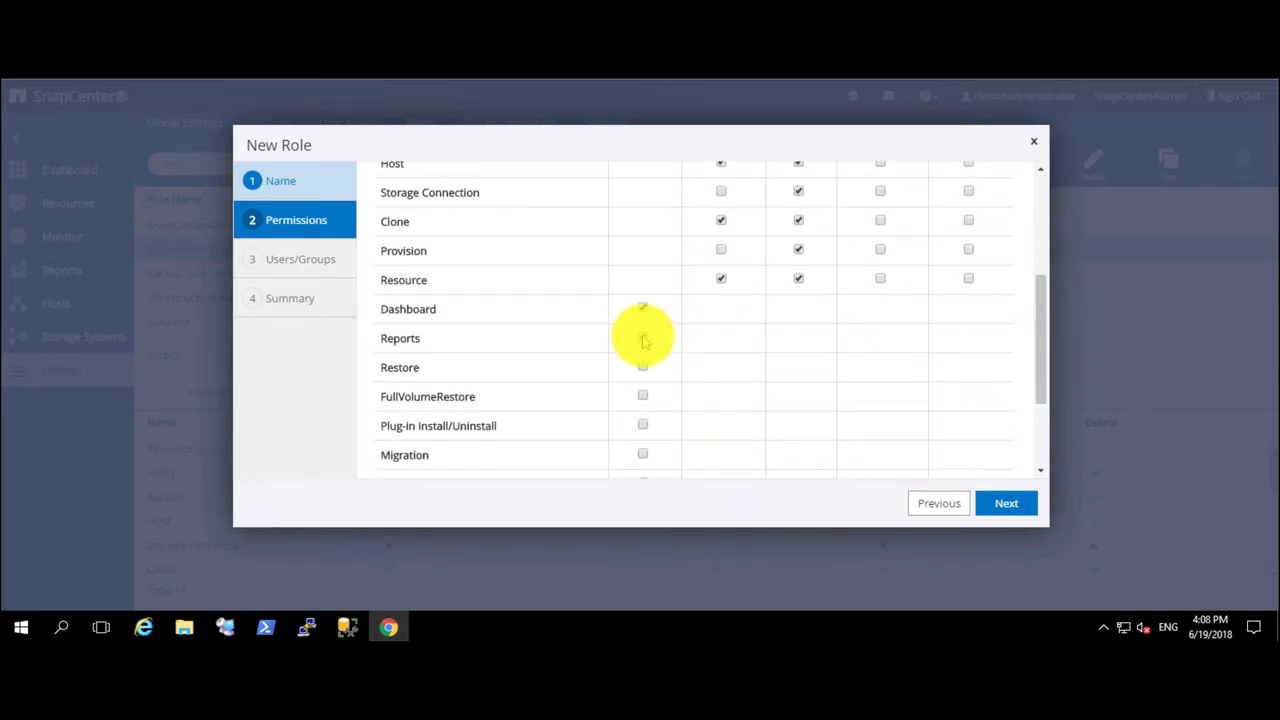
pyautogui.click(643, 338)
pyautogui.click(643, 367)
pyautogui.click(1005, 503)
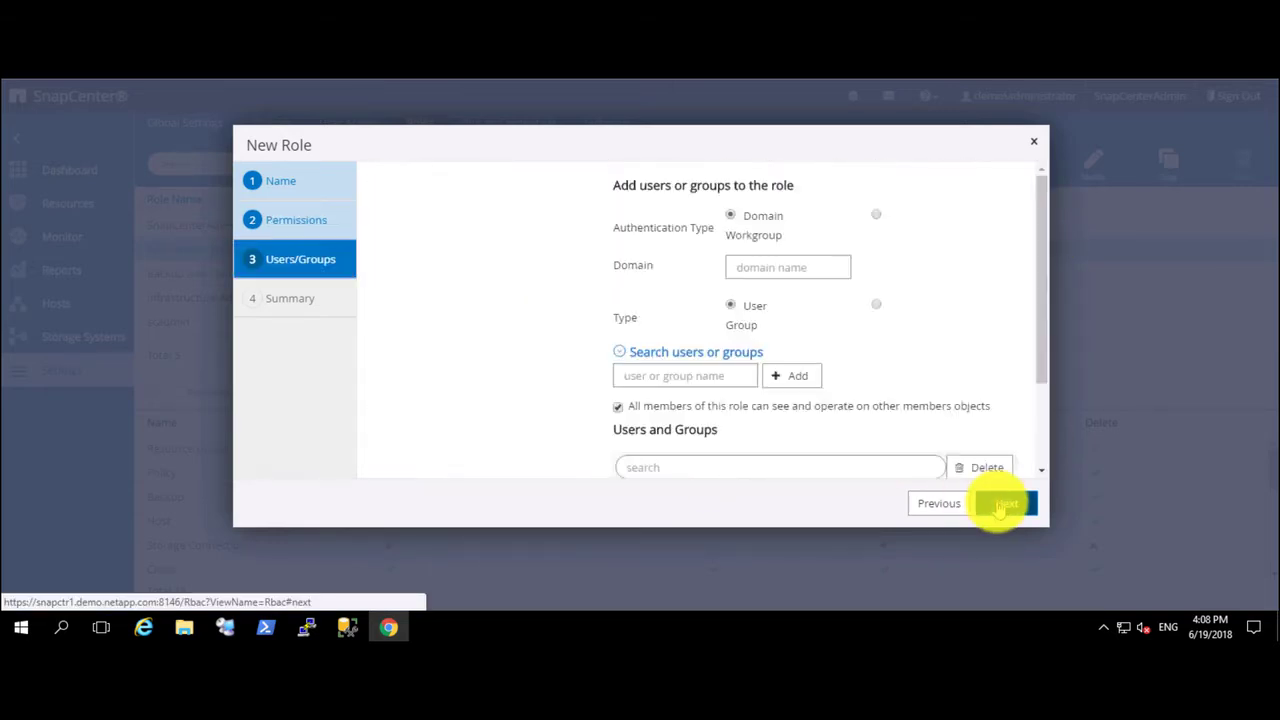
# Add the group SQLAdminGp from the demo domain to the role and finish creating the role.
pyautogui.click(572, 251)
pyautogui.write('demo')
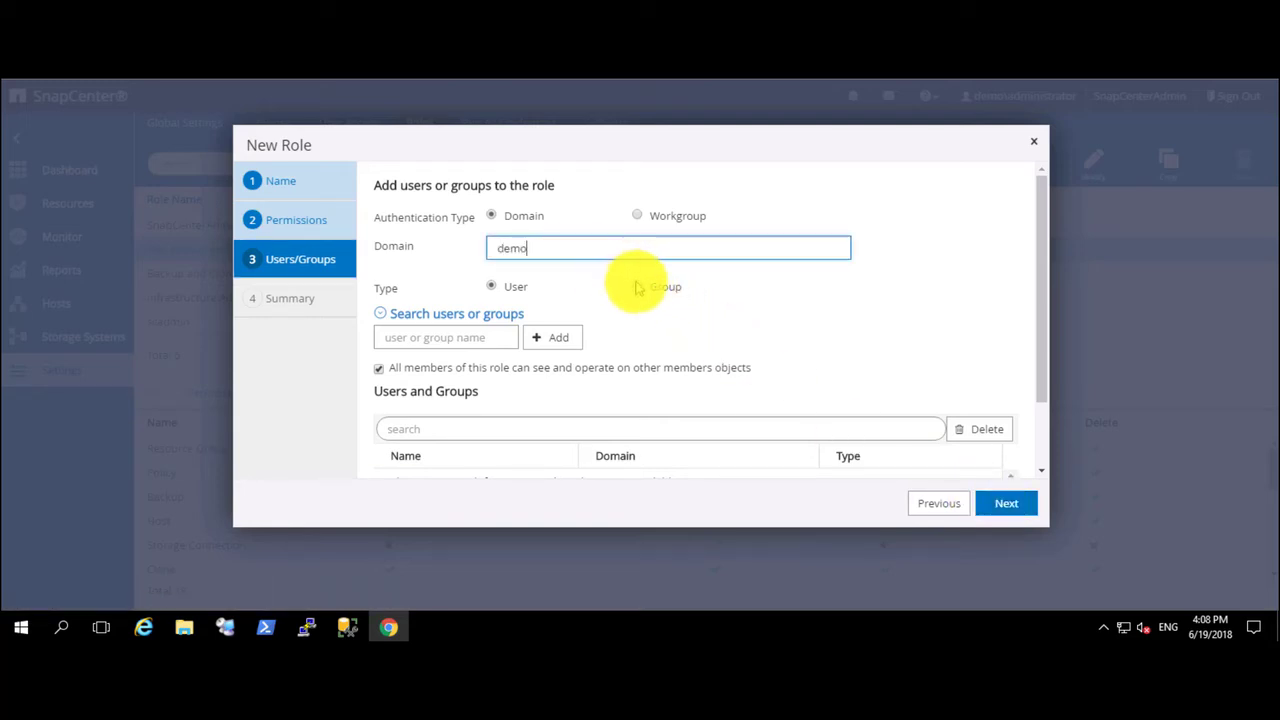
pyautogui.click(637, 286)
pyautogui.click(481, 336)
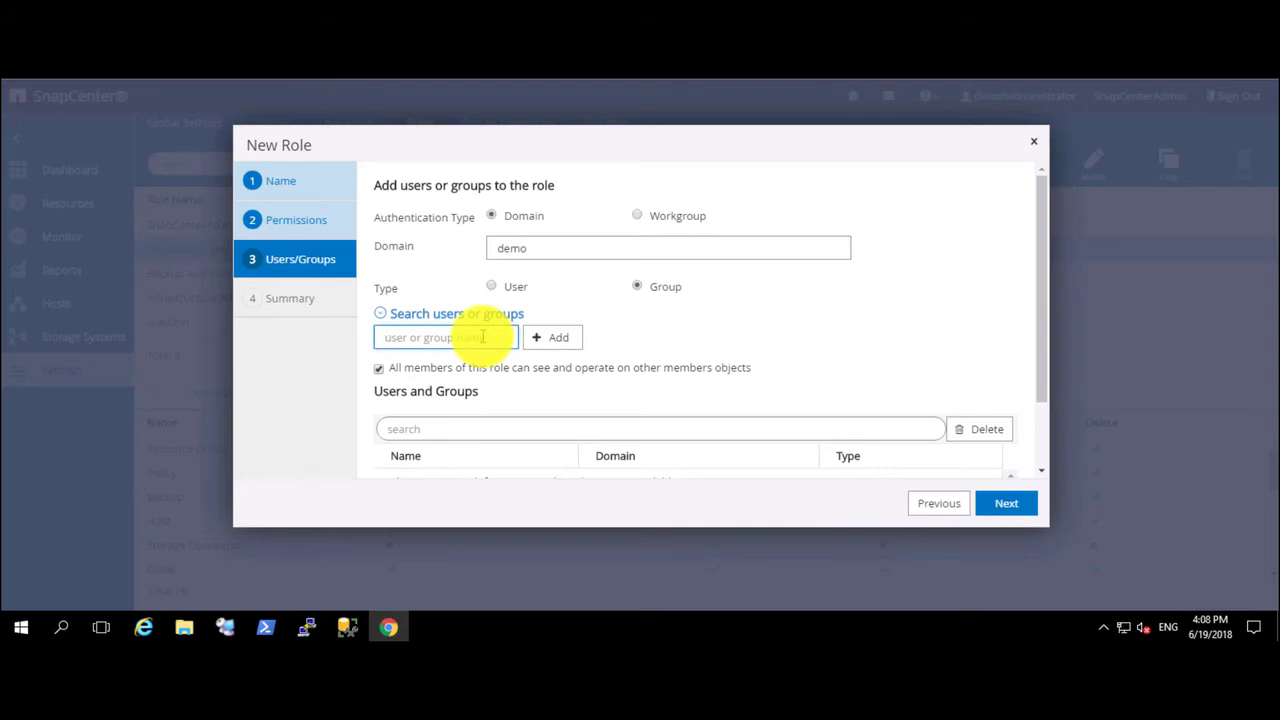
pyautogui.write('SQLAdminGp')
pyautogui.click(557, 337)
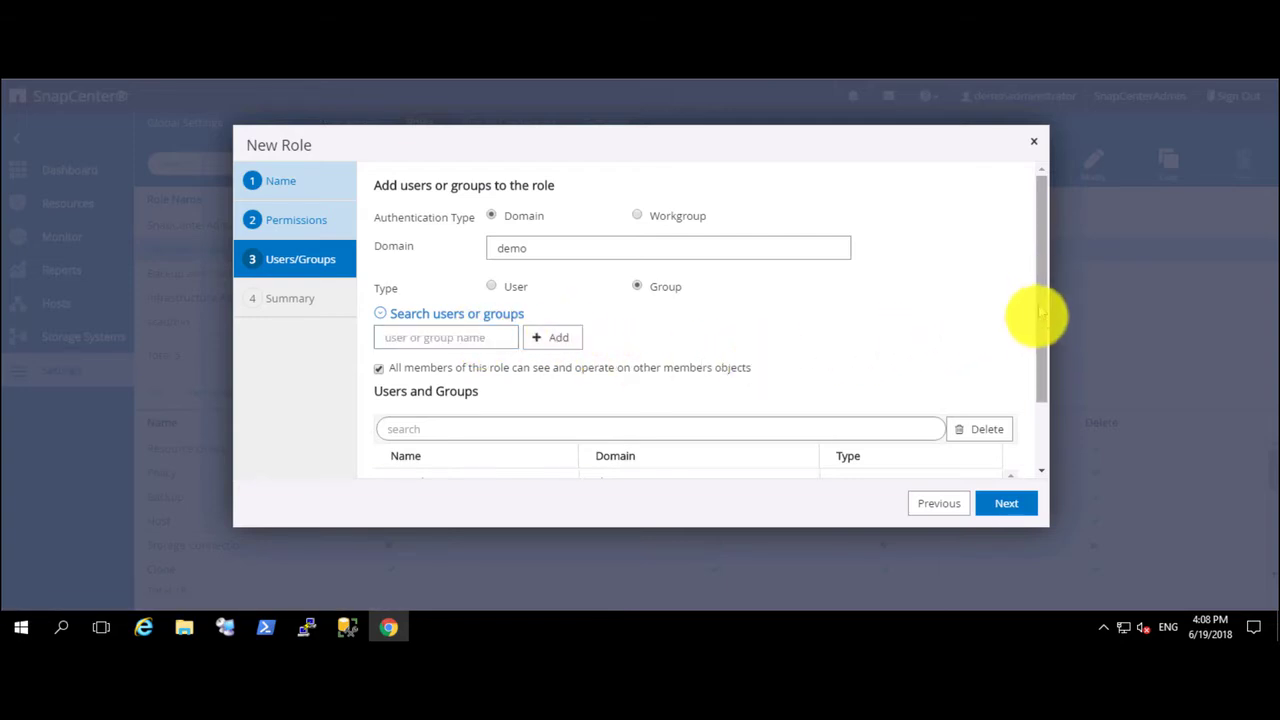
pyautogui.scroll(-2, 1030, 330)
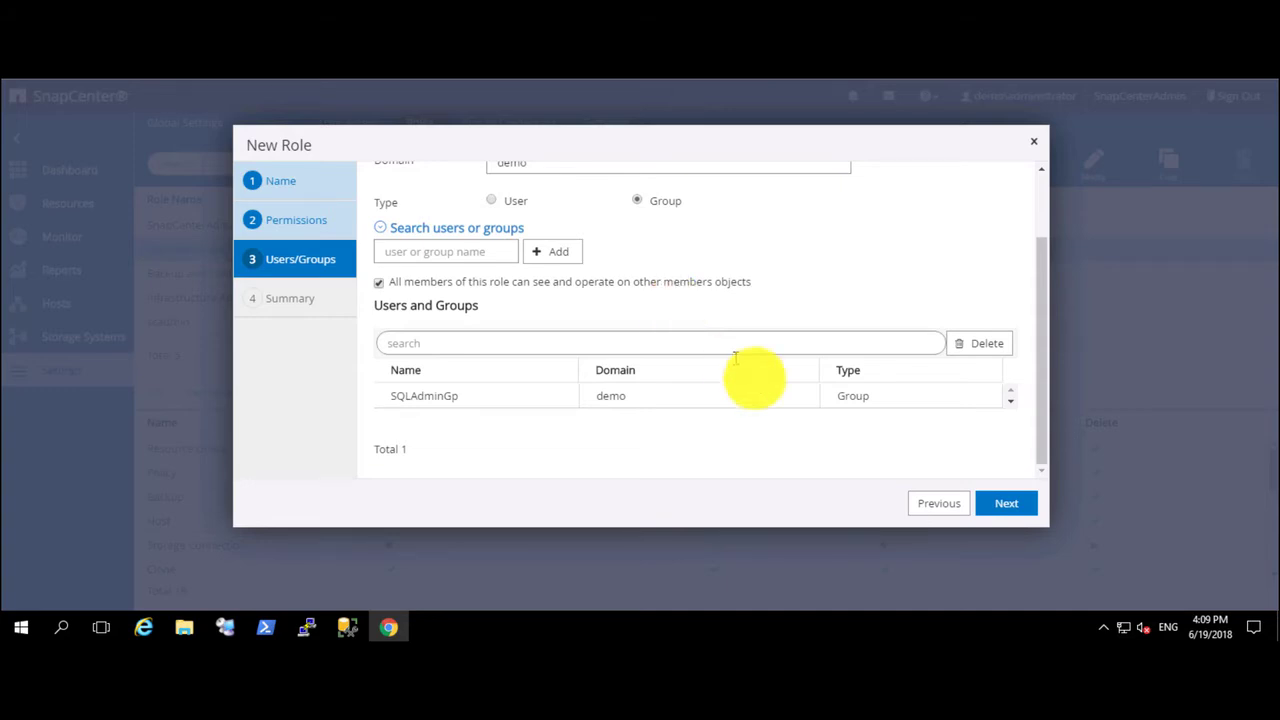
pyautogui.click(1007, 504)
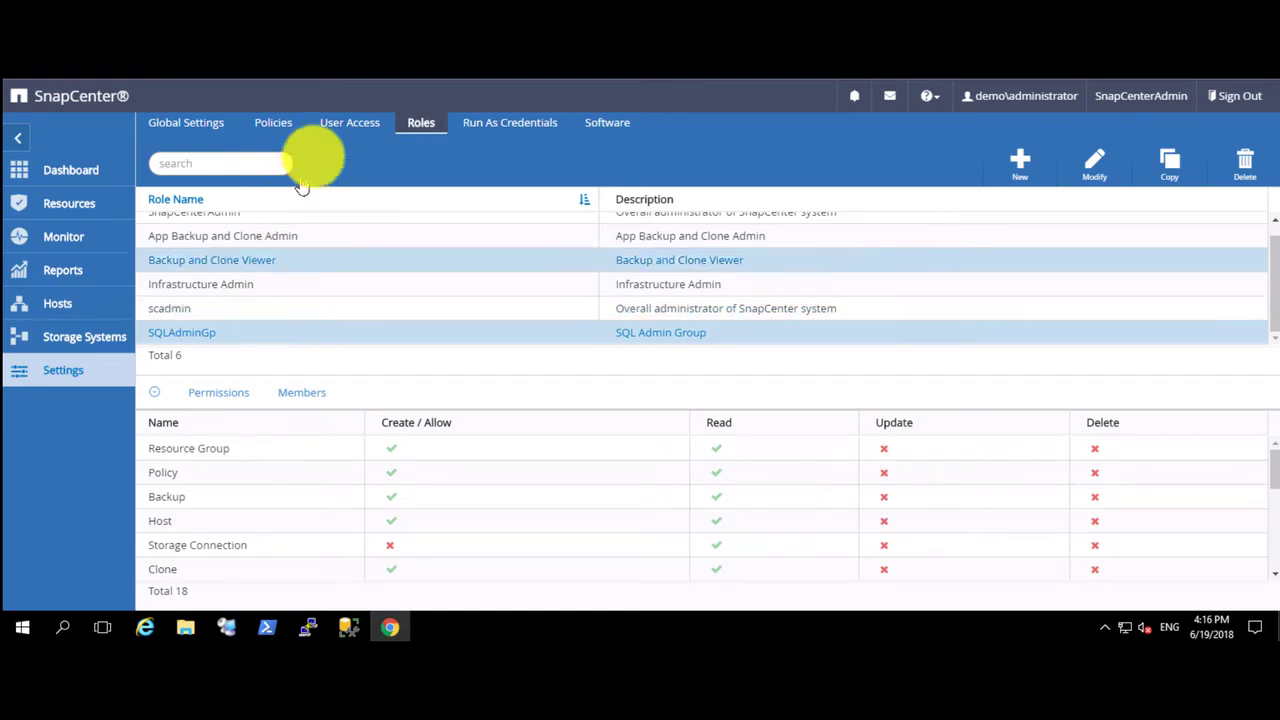
# In the User Access settings, select the Microsoft SQL Server and Microsoft Windows plug-in assets and start assigning them.
pyautogui.click(338, 122)
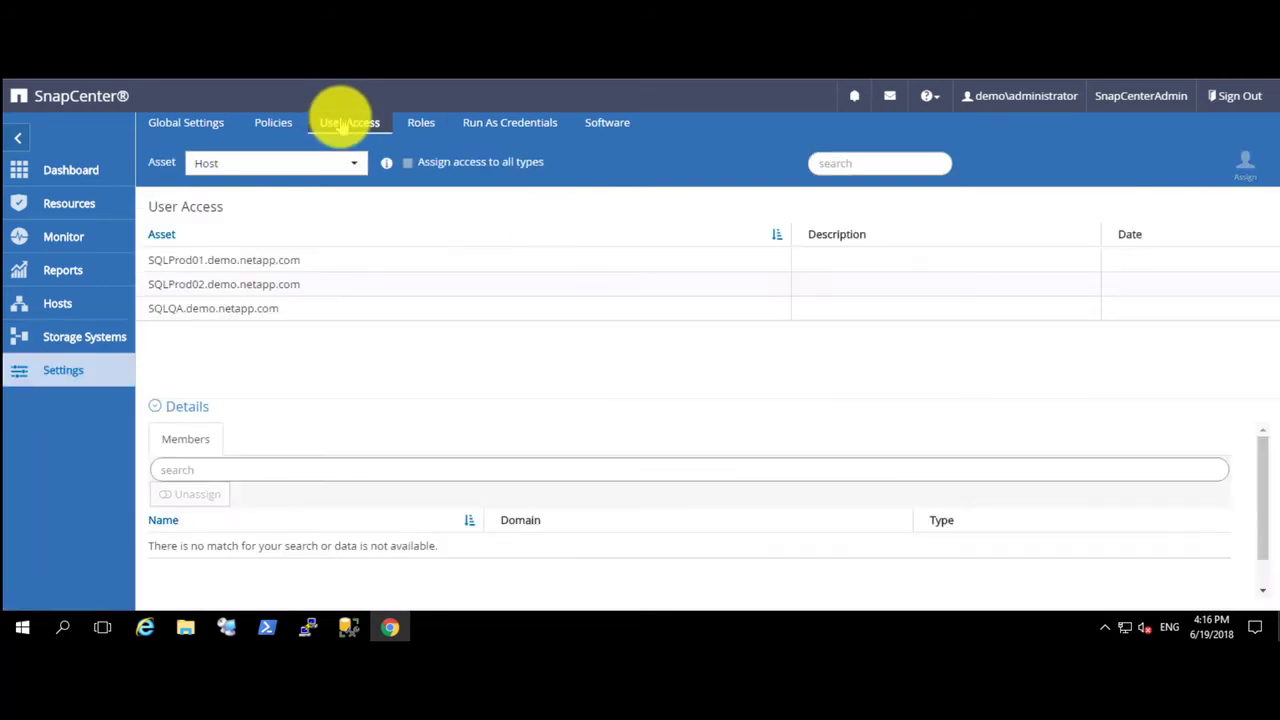
pyautogui.click(354, 163)
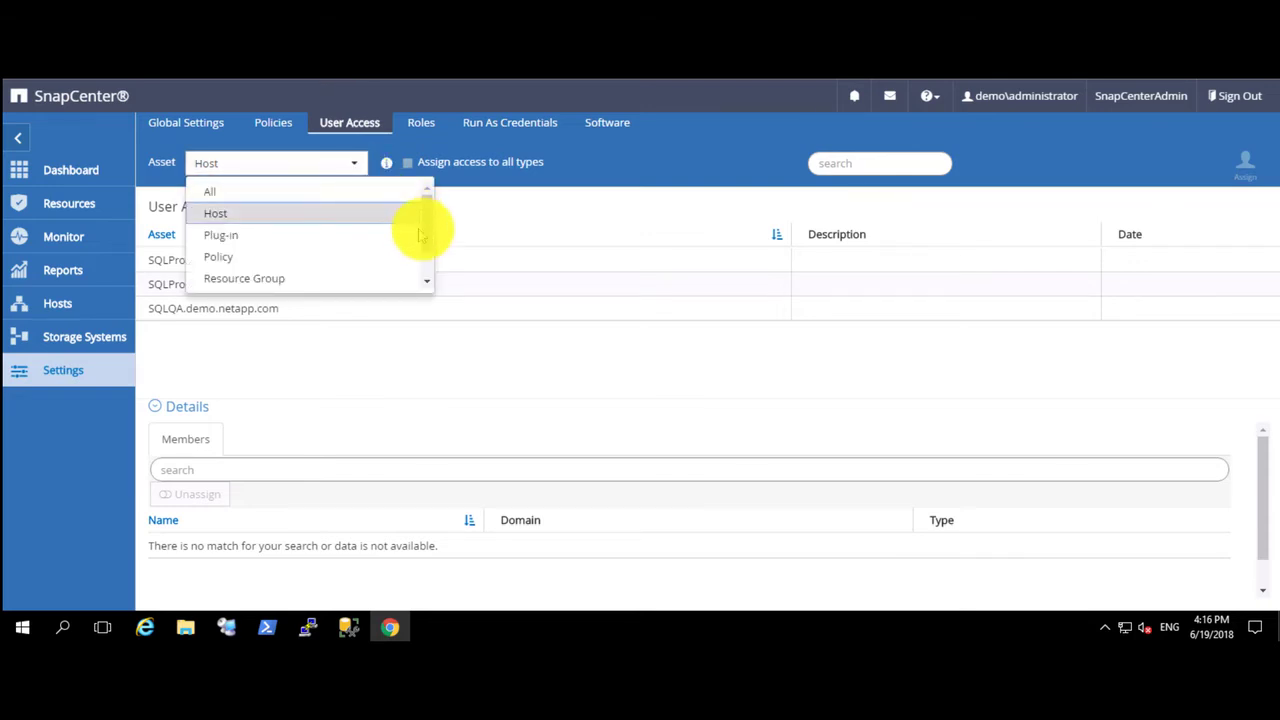
pyautogui.moveTo(425, 235); pyautogui.dragTo(429, 206)
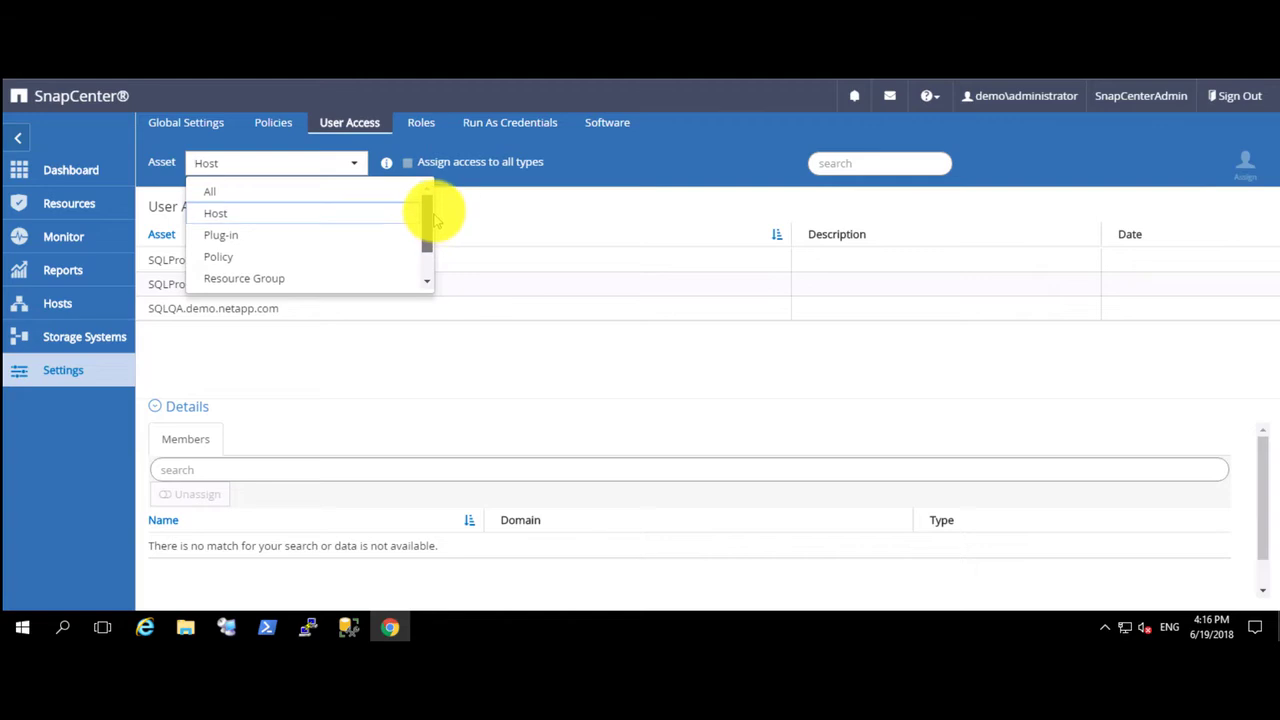
pyautogui.click(218, 240)
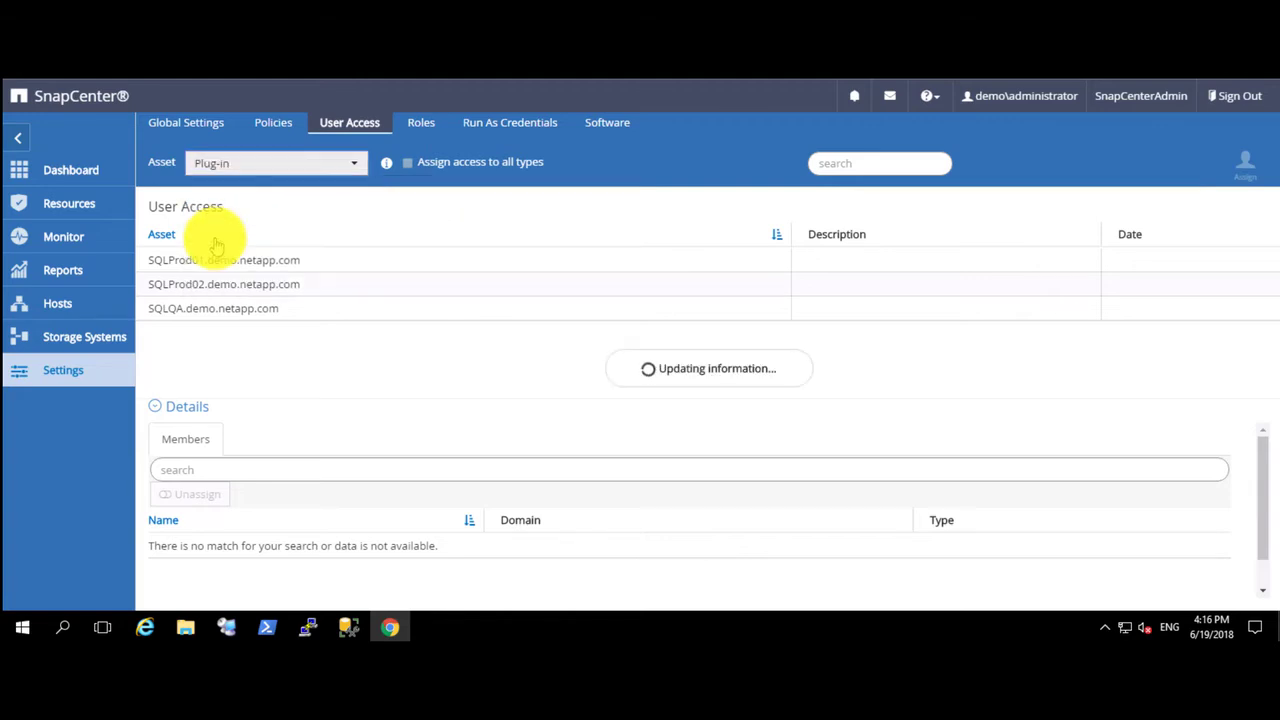
pyautogui.click(300, 262)
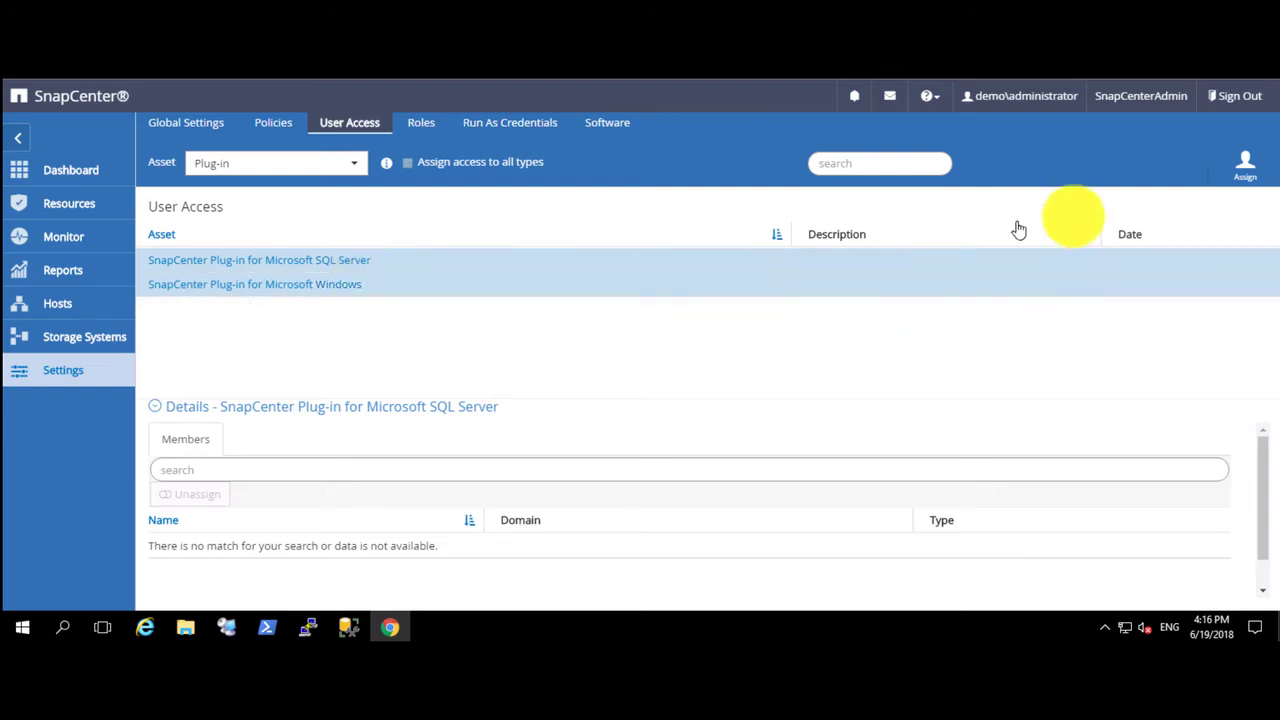
pyautogui.click(1240, 168)
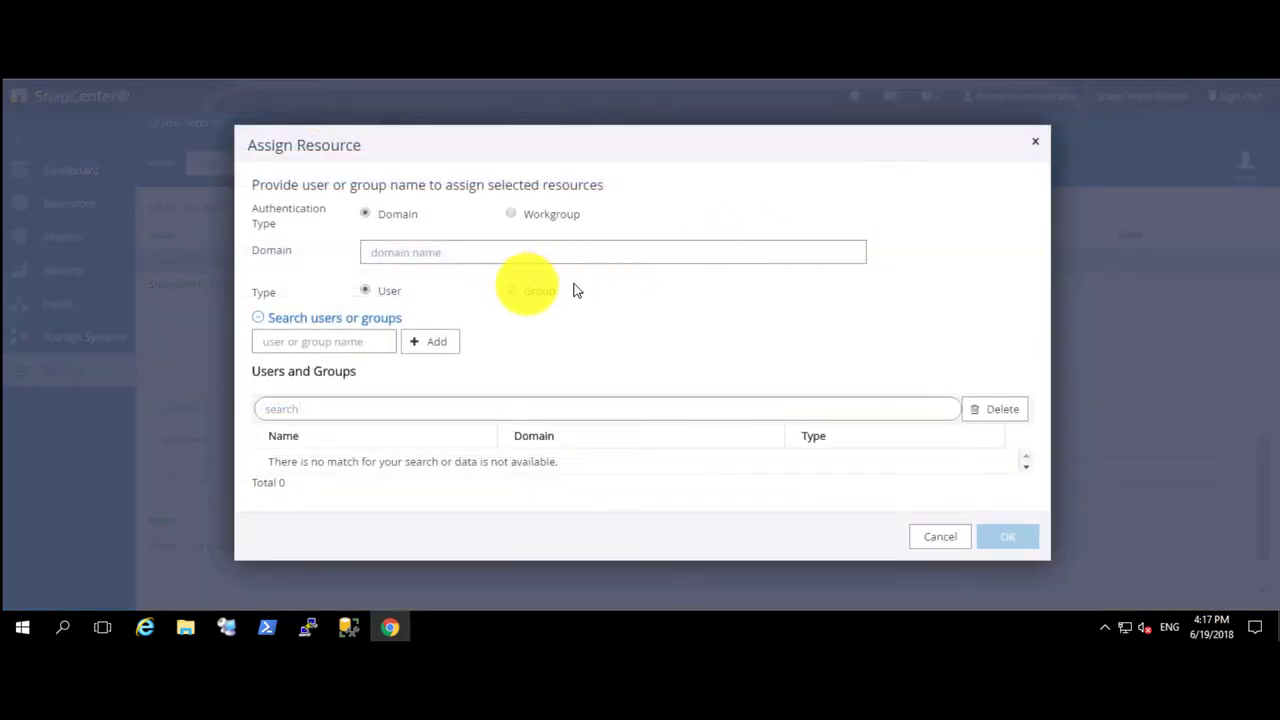
# Assign the selected plug-ins to the demo domain group SQLAdminGp and view the members of the Microsoft SQL Server plug-in.
pyautogui.click(456, 256)
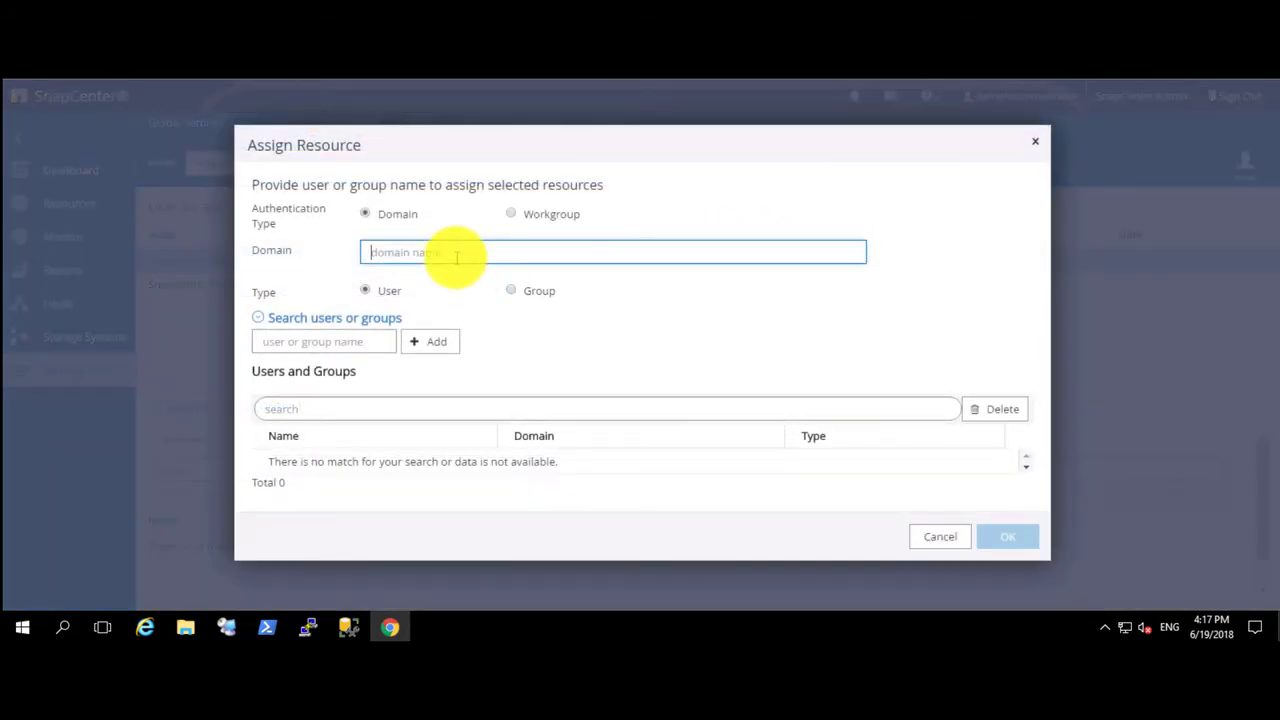
pyautogui.write('demo')
pyautogui.click(512, 293)
pyautogui.click(345, 341)
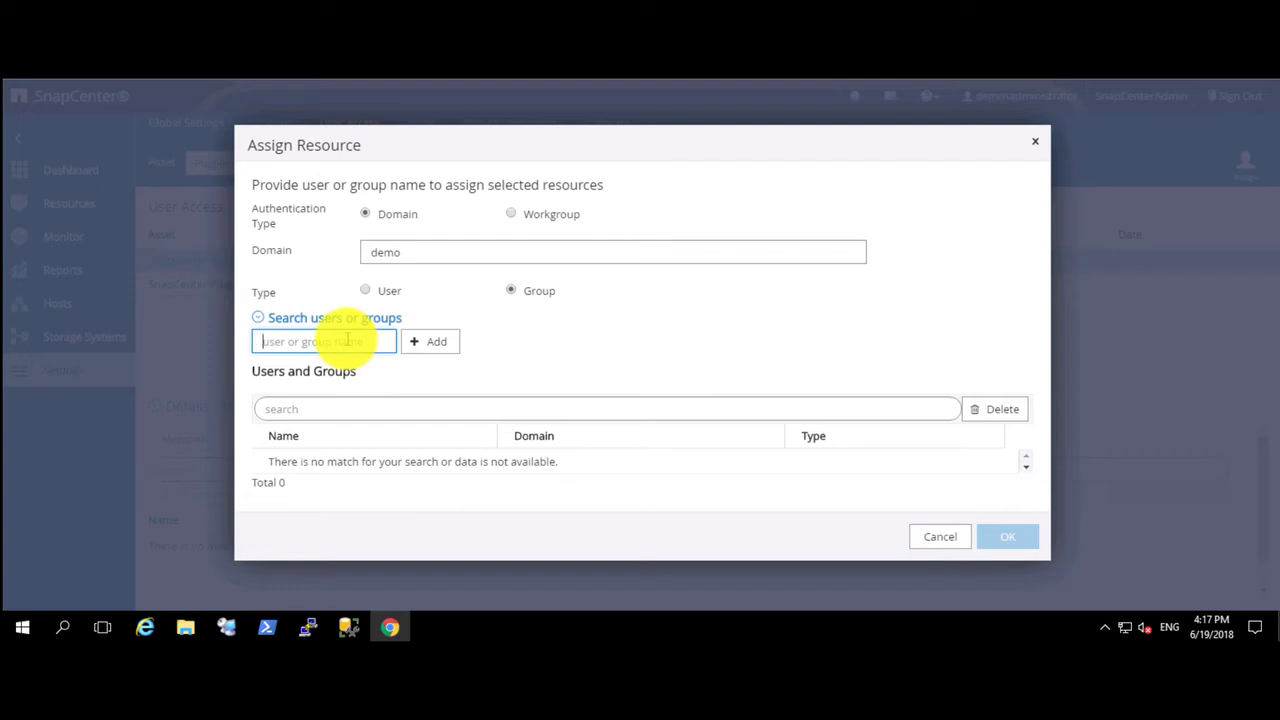
pyautogui.write('SQLAdminGrp')
pyautogui.click(422, 344)
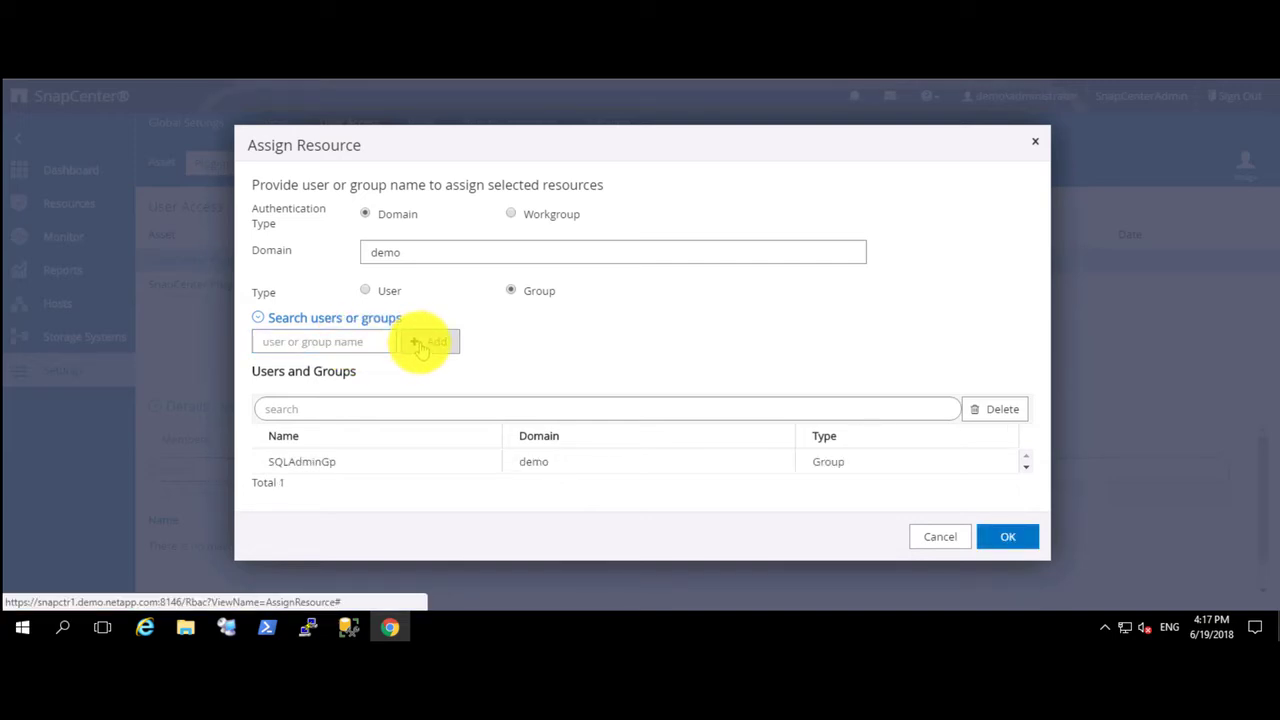
pyautogui.click(1003, 537)
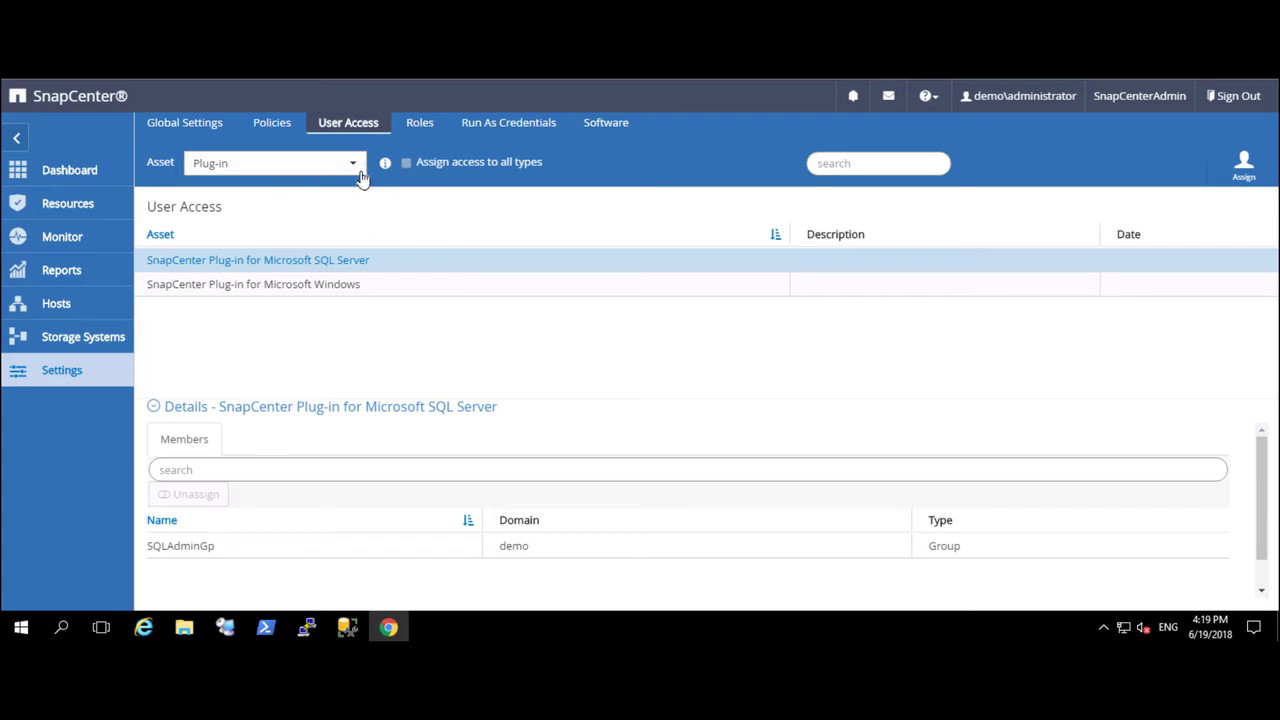
pyautogui.click(300, 269)
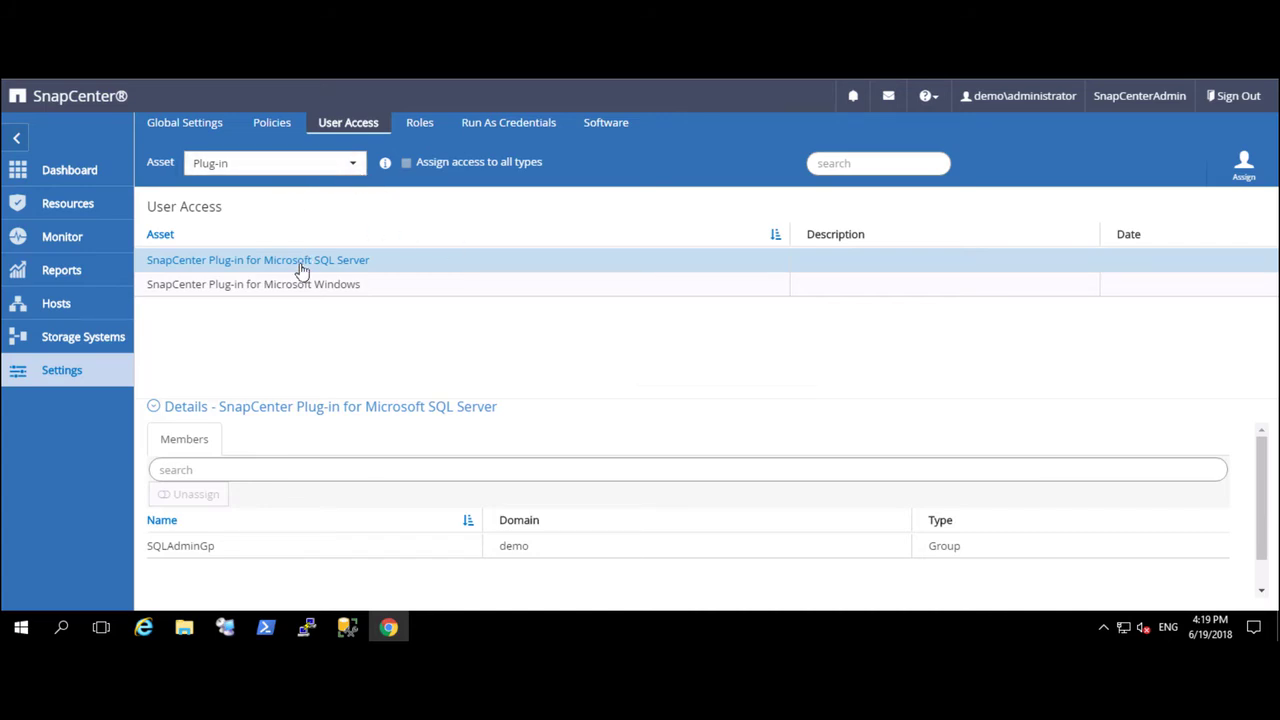